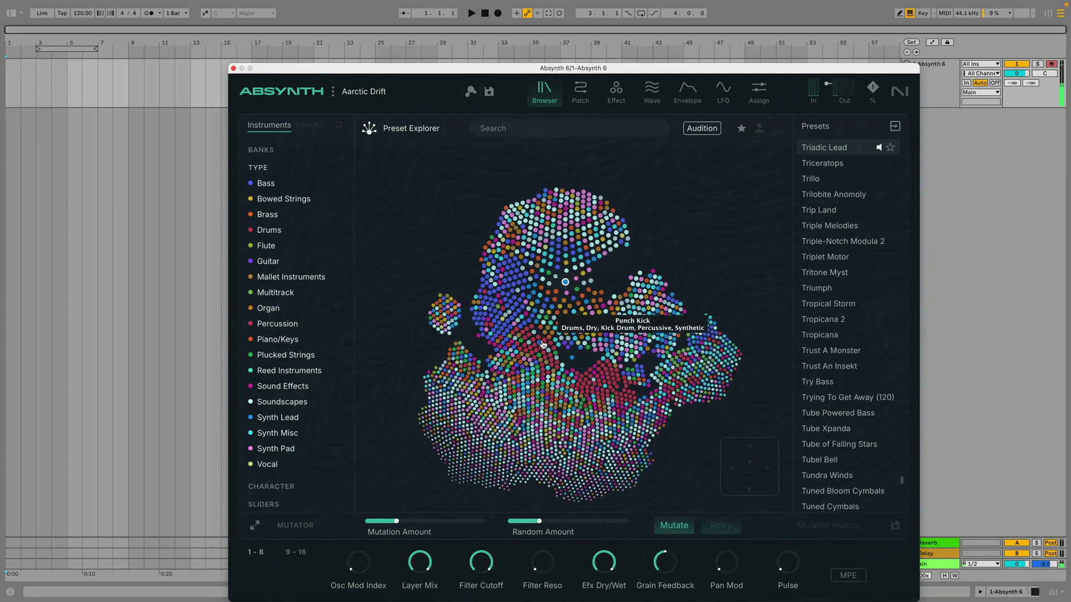
Audition Cymbolic Bass, Shimmer of Light, Clav, Orchestral Colors, Cata Combs Keys and City Click from the preset map.
{"action": "left_click", "coordinate": [532, 372]}
{"action": "scroll", "coordinate": [853, 368], "scroll_direction": "down", "scroll_amount": 20}
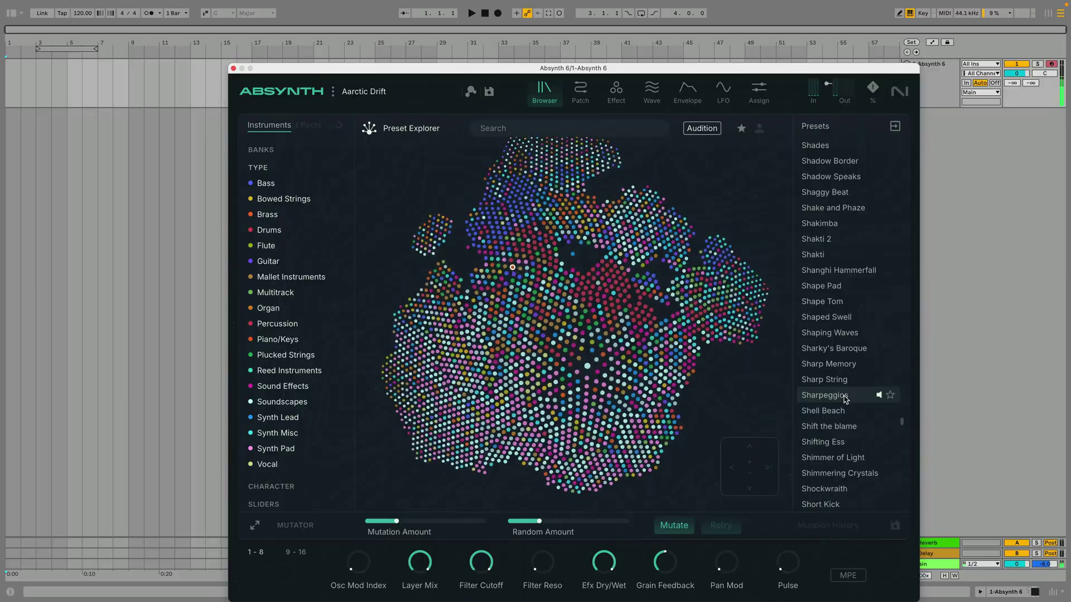
{"action": "left_click", "coordinate": [846, 458]}
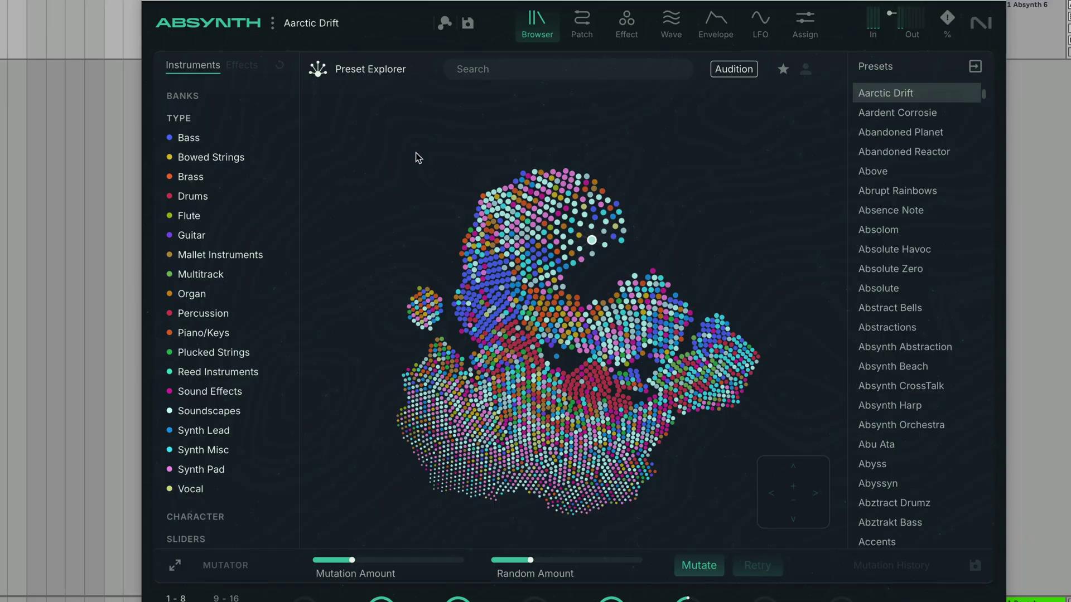
{"action": "left_click", "coordinate": [527, 290]}
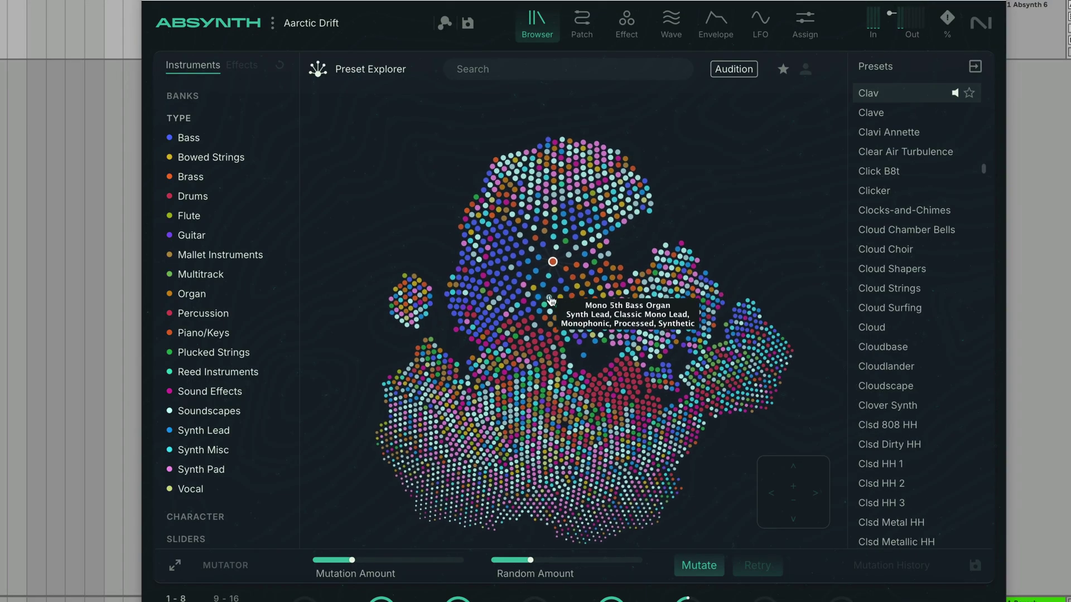
{"action": "left_click", "coordinate": [577, 290]}
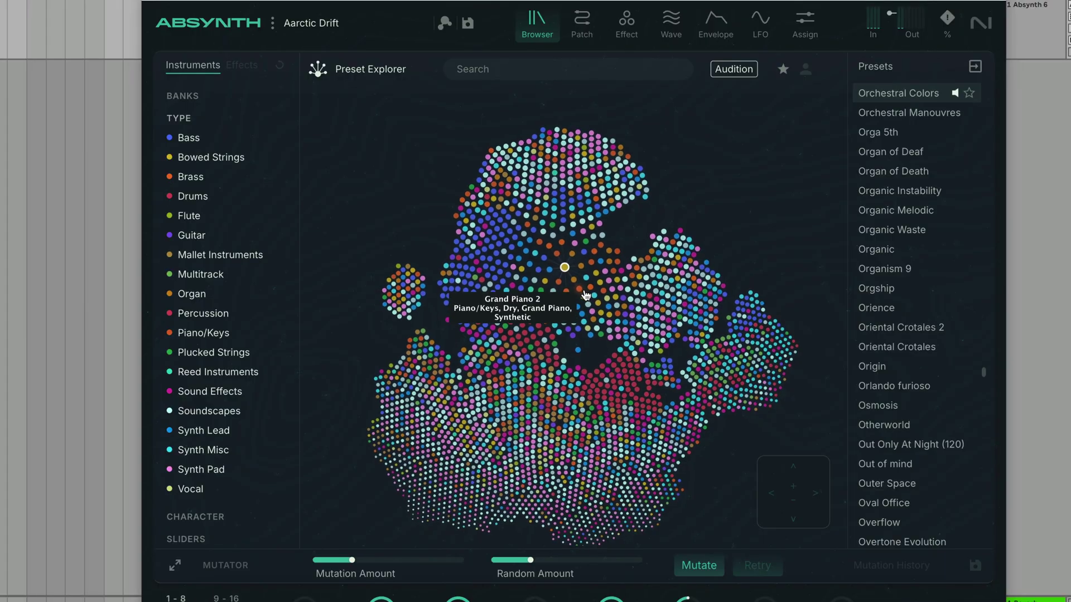
{"action": "left_click", "coordinate": [592, 301]}
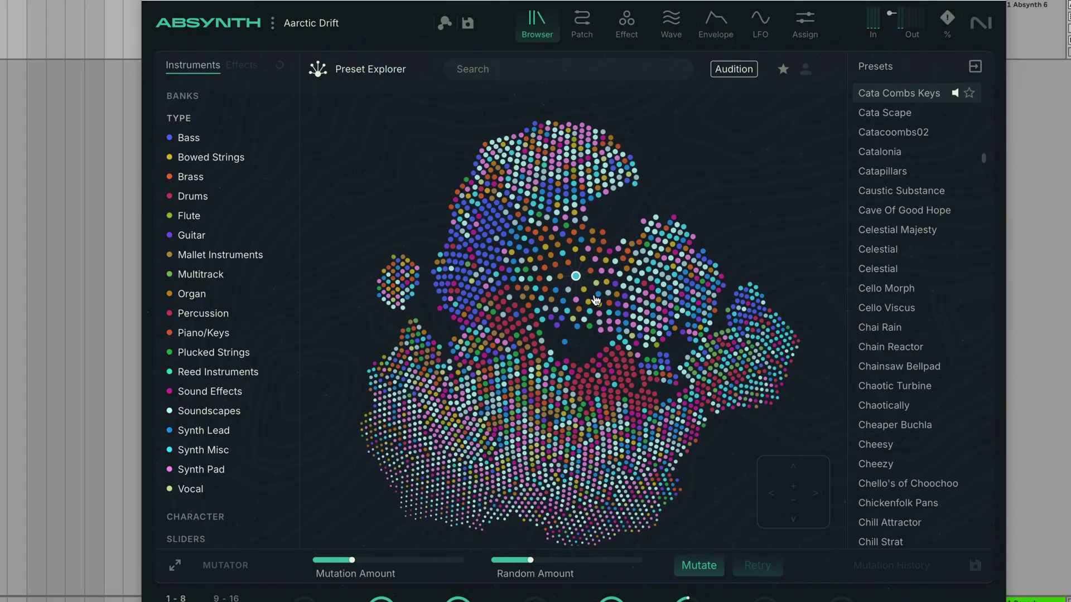
{"action": "left_click", "coordinate": [618, 307]}
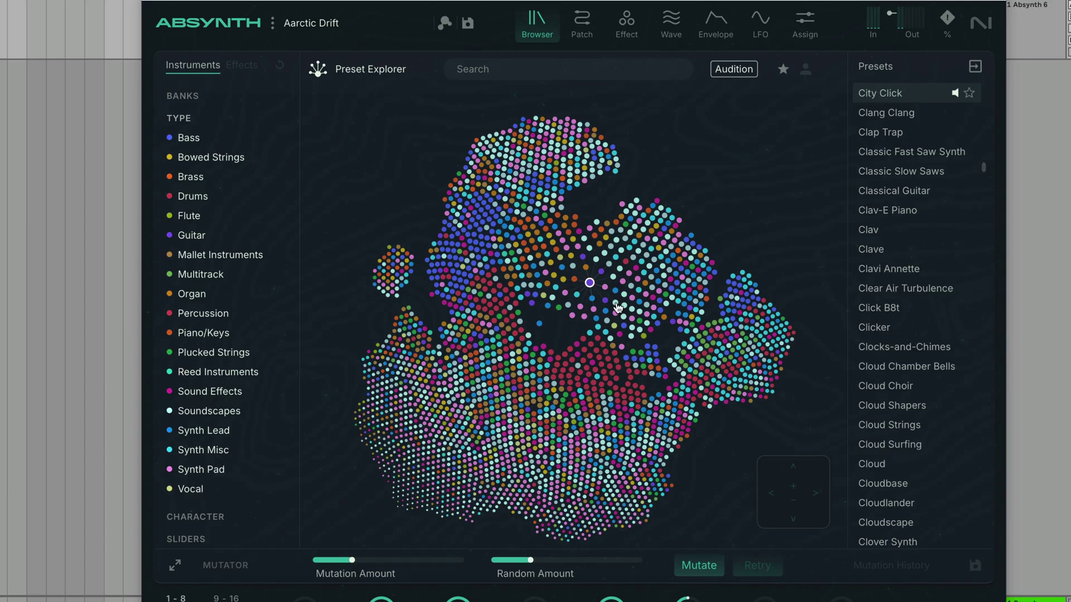
Rotate the preset map, recentre it on the current preset and zoom in.
{"action": "left_click_drag", "start_coordinate": [618, 308], "coordinate": [467, 343]}
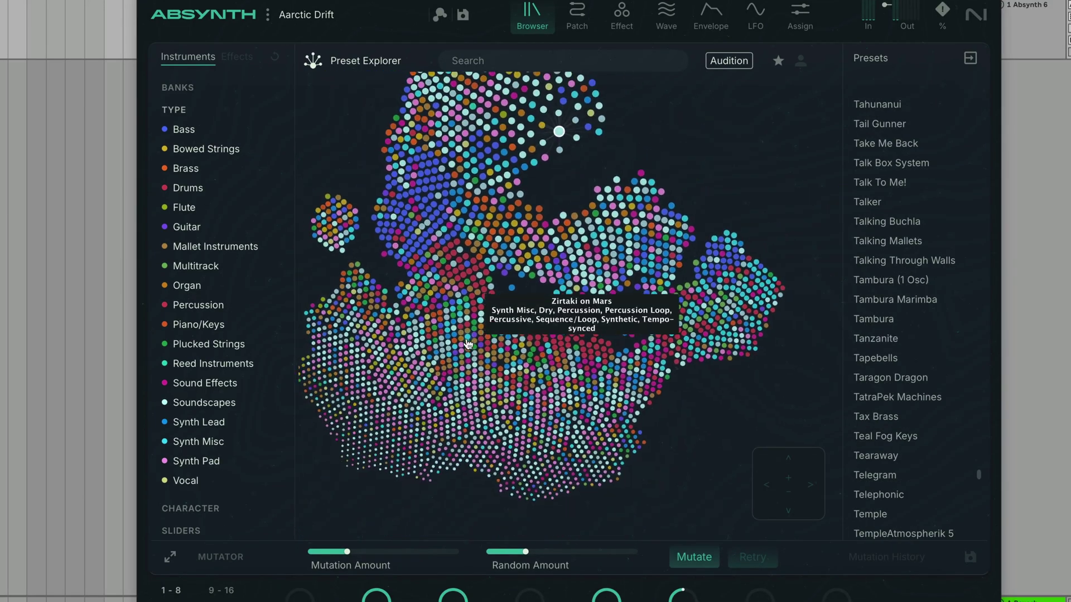
{"action": "left_click", "coordinate": [792, 478]}
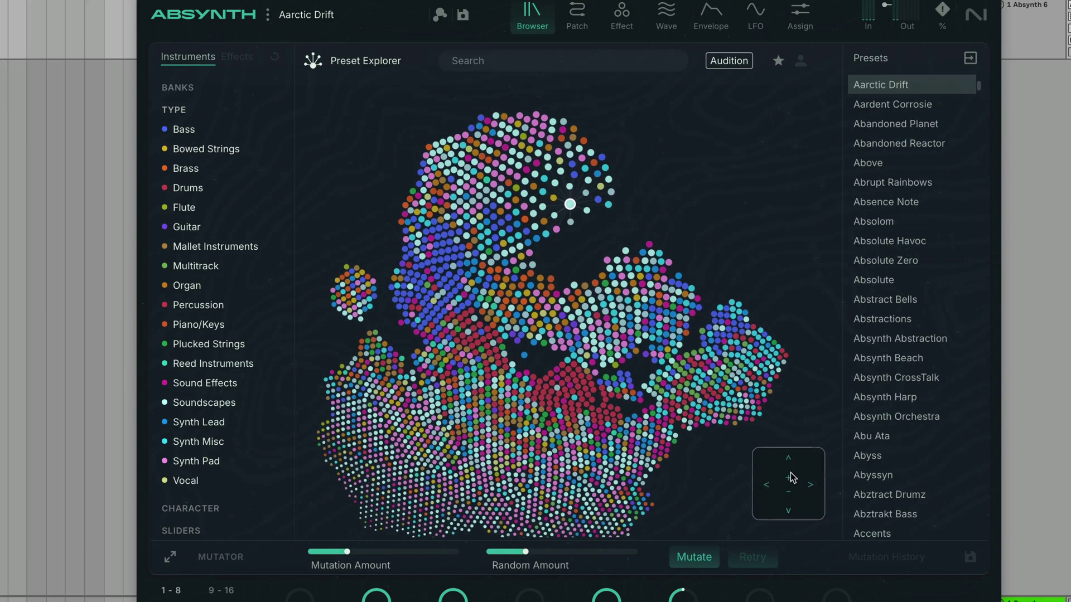
{"action": "left_click", "coordinate": [793, 478]}
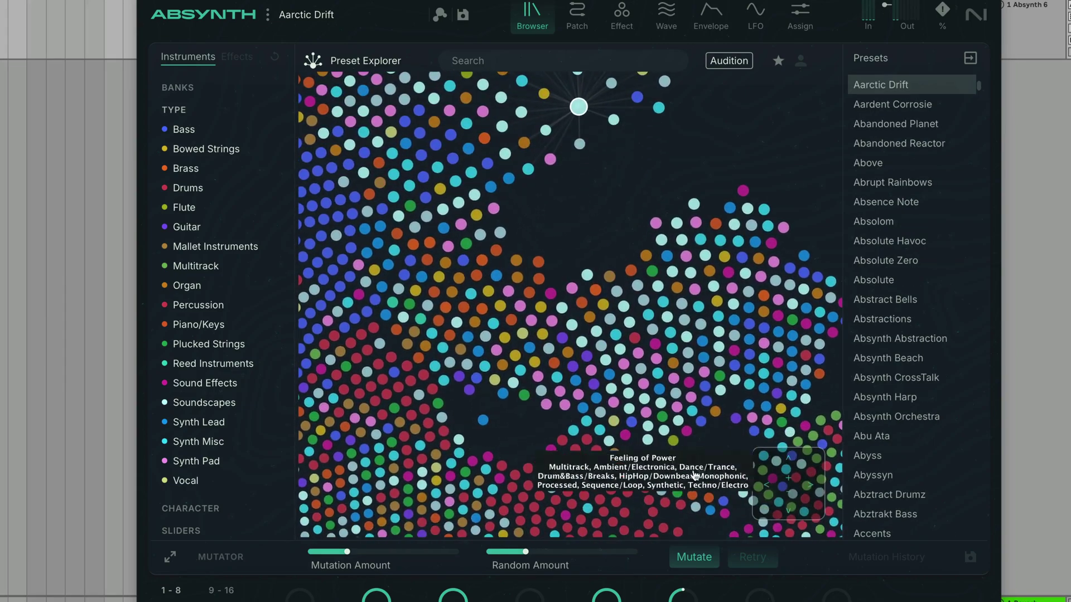
Audition nearby presets from Nude Demensions through Jupiter, New Beginnings and Melloness to Materialize.
{"action": "left_click", "coordinate": [491, 345]}
{"action": "left_click", "coordinate": [490, 345]}
{"action": "left_click", "coordinate": [491, 344]}
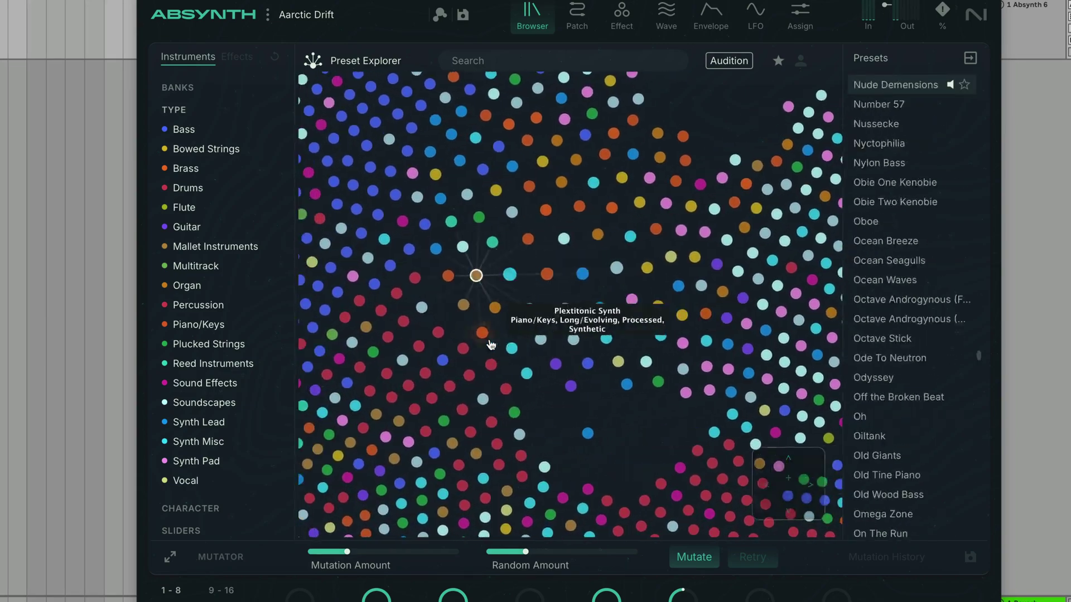
{"action": "left_click", "coordinate": [490, 345]}
{"action": "left_click", "coordinate": [491, 345]}
{"action": "left_click", "coordinate": [491, 345]}
{"action": "left_click", "coordinate": [491, 344]}
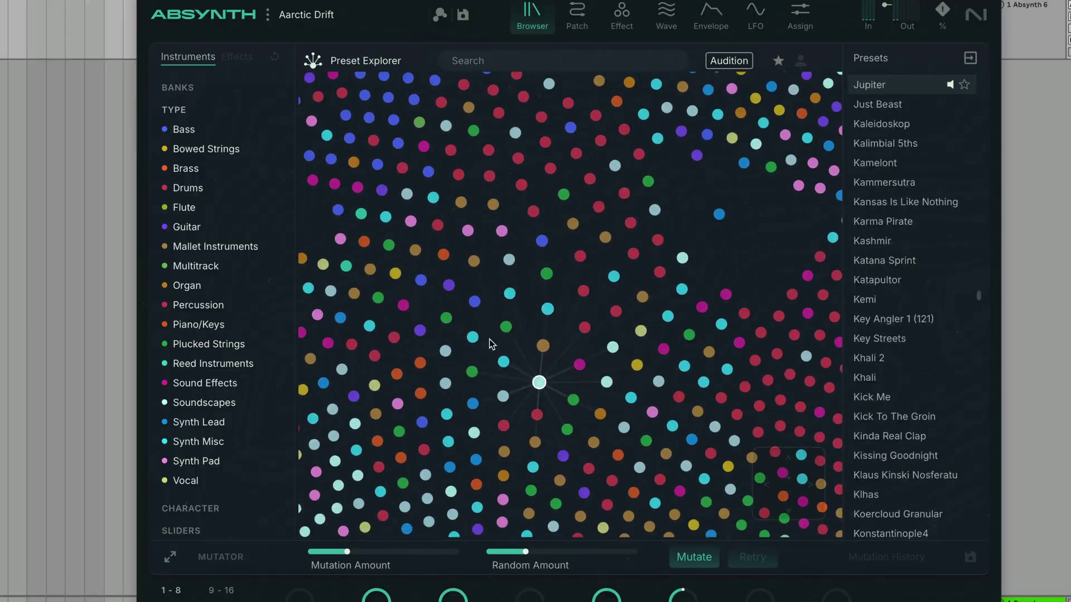
{"action": "left_click", "coordinate": [491, 344]}
{"action": "left_click", "coordinate": [490, 344]}
{"action": "left_click", "coordinate": [491, 345]}
{"action": "left_click", "coordinate": [491, 345]}
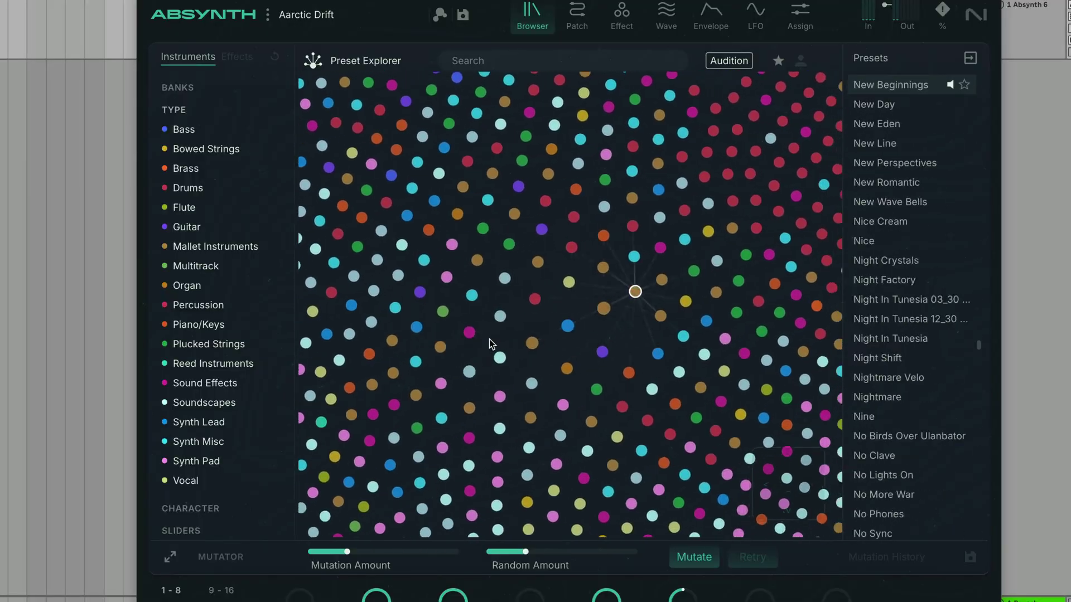
{"action": "left_click", "coordinate": [491, 345]}
{"action": "left_click", "coordinate": [490, 345]}
{"action": "left_click", "coordinate": [491, 345]}
{"action": "left_click", "coordinate": [491, 344]}
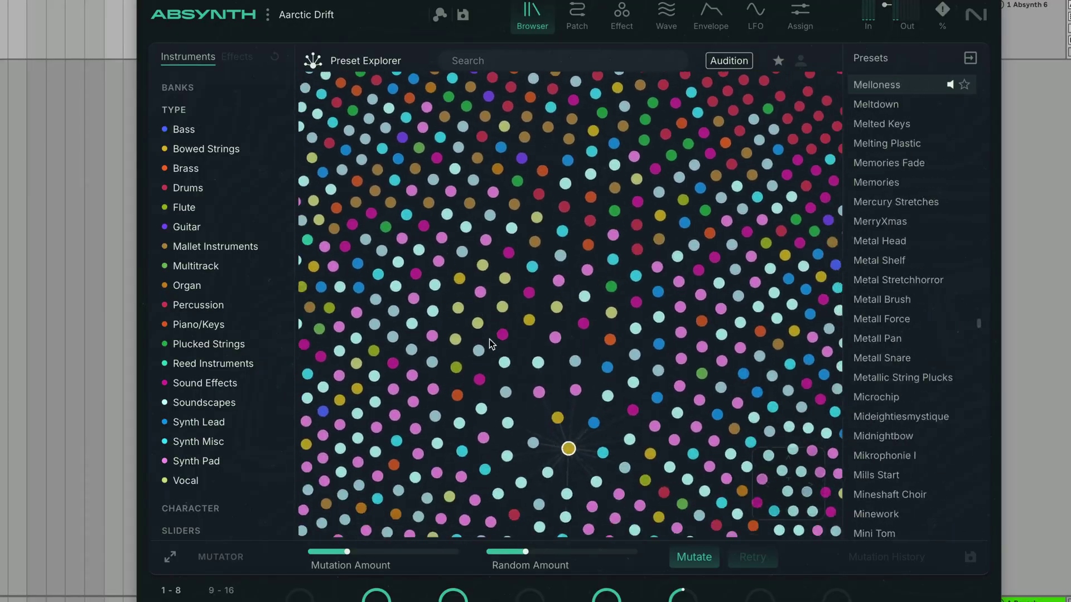
{"action": "left_click", "coordinate": [491, 345]}
{"action": "left_click", "coordinate": [491, 345]}
{"action": "left_click", "coordinate": [491, 345]}
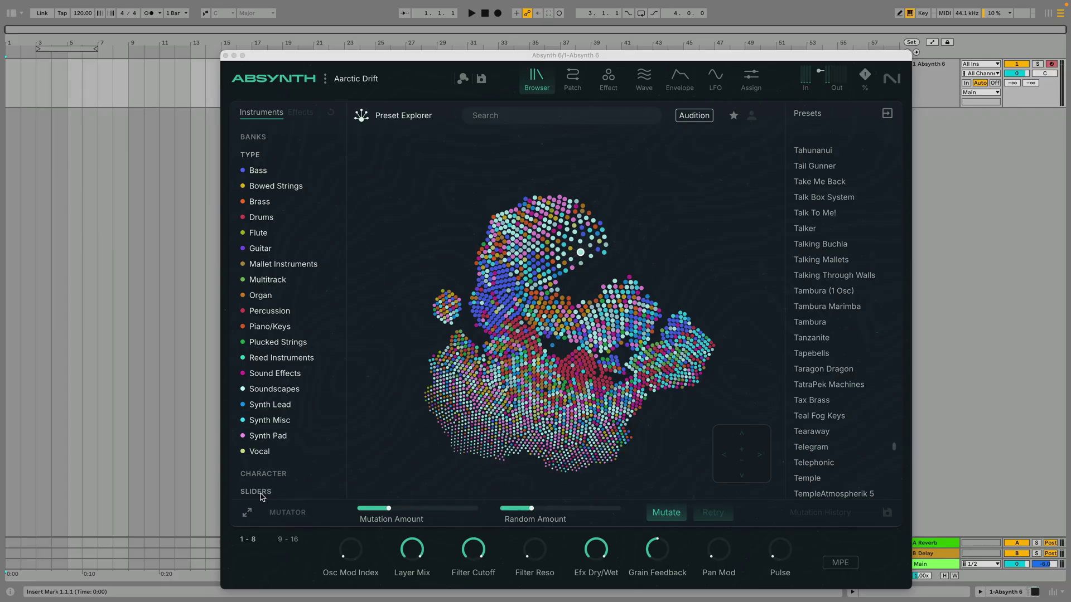
Limit the character sliders to Short–Sustained up to 0.412 and Dark–Bright up to 0.529.
{"action": "left_click", "coordinate": [260, 493]}
{"action": "left_click_drag", "start_coordinate": [332, 429], "coordinate": [278, 429]}
{"action": "left_click_drag", "start_coordinate": [332, 216], "coordinate": [289, 217]}
Audition presets in the filtered map, ending on Aesoterizm.
{"action": "left_click", "coordinate": [496, 241]}
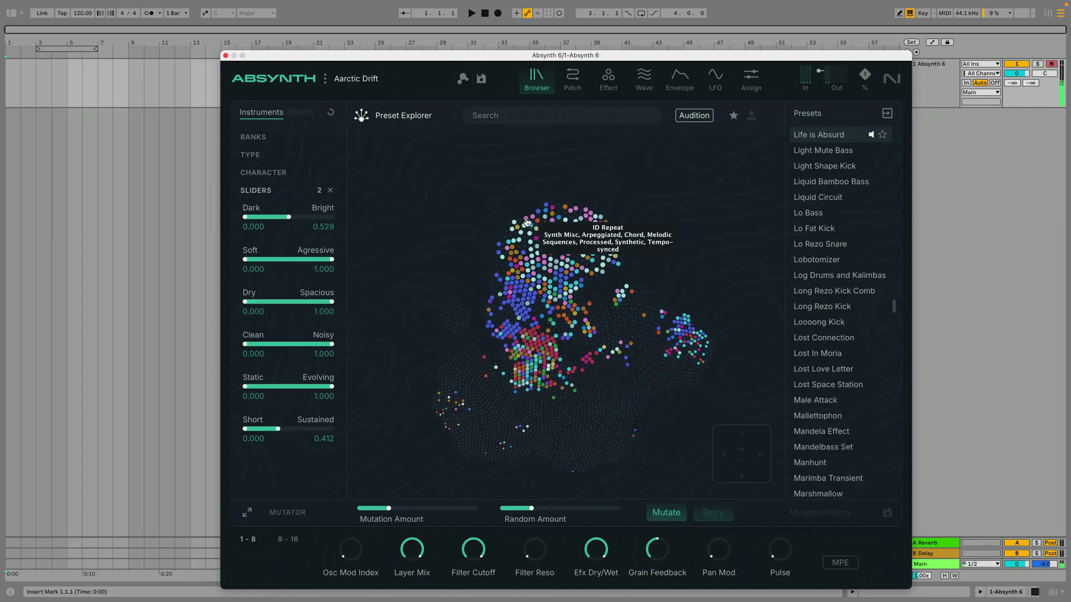
{"action": "left_click", "coordinate": [530, 220]}
{"action": "left_click", "coordinate": [527, 222]}
{"action": "left_click", "coordinate": [526, 222]}
{"action": "left_click", "coordinate": [526, 222]}
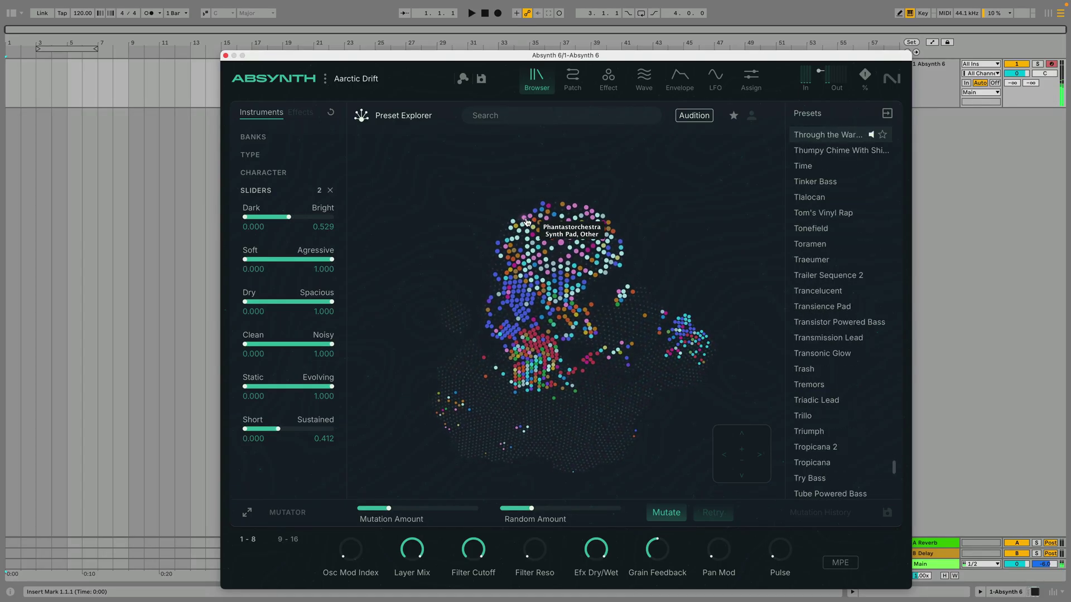
{"action": "left_click", "coordinate": [526, 222]}
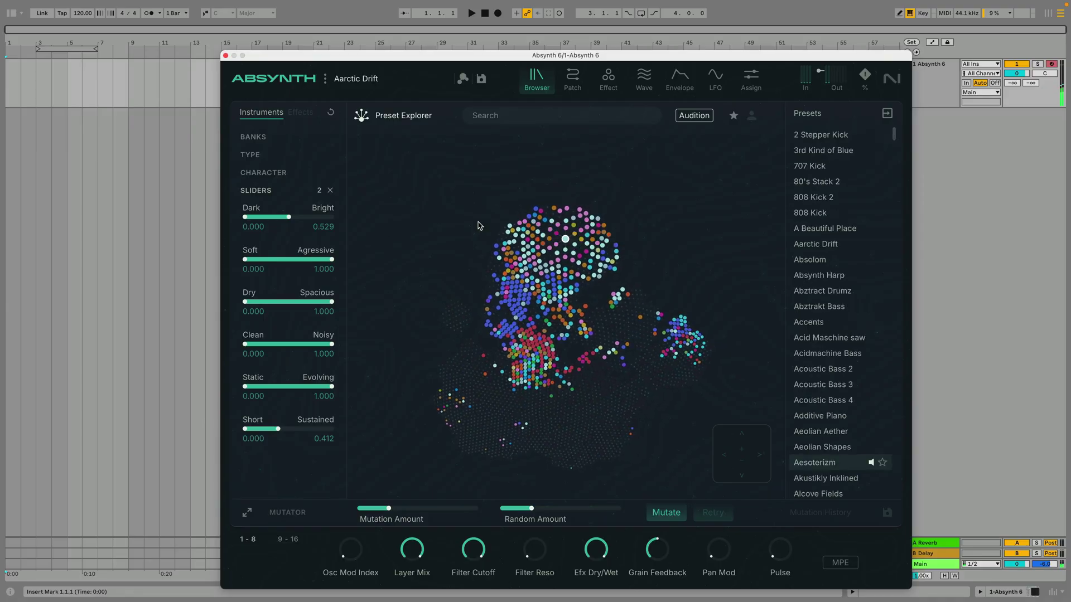
Raise the Dark–Bright minimum to 0.327 and audition Psycho Film.
{"action": "left_click_drag", "start_coordinate": [245, 219], "coordinate": [274, 217]}
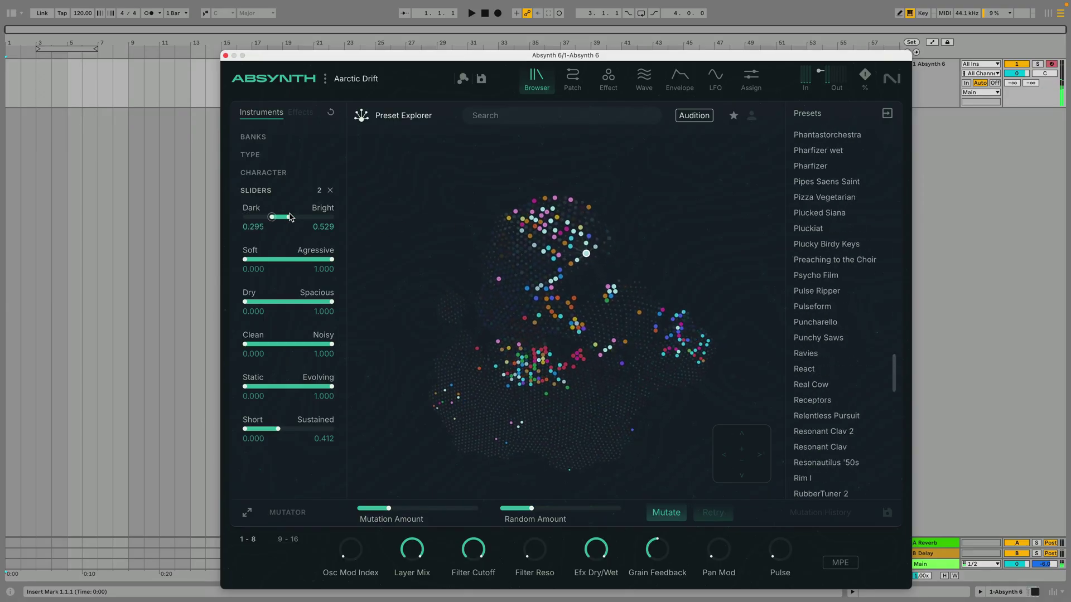
{"action": "left_click", "coordinate": [530, 359]}
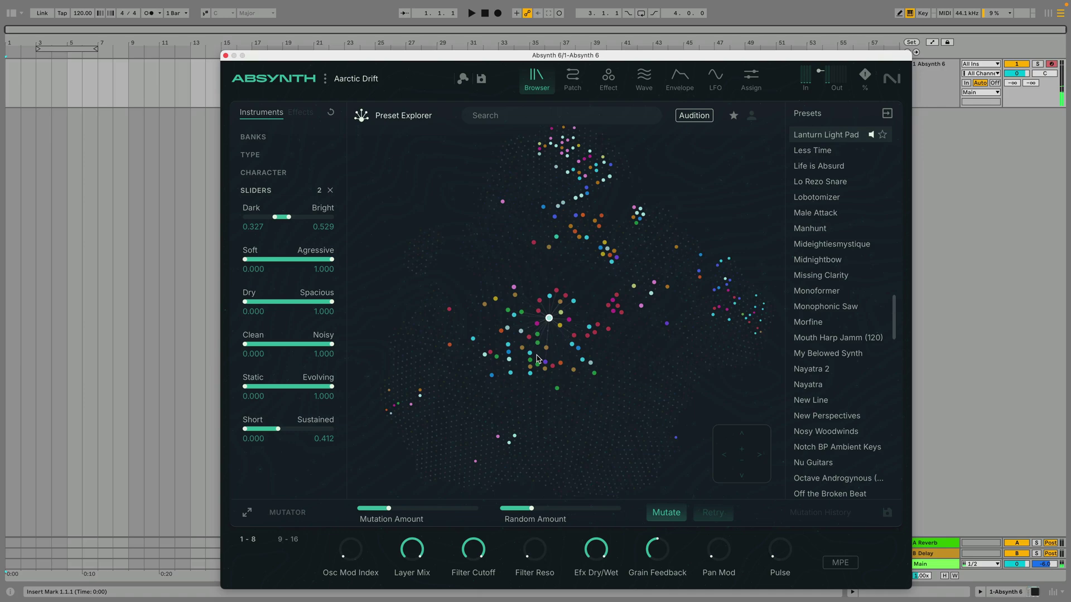
{"action": "key", "text": "Down"}
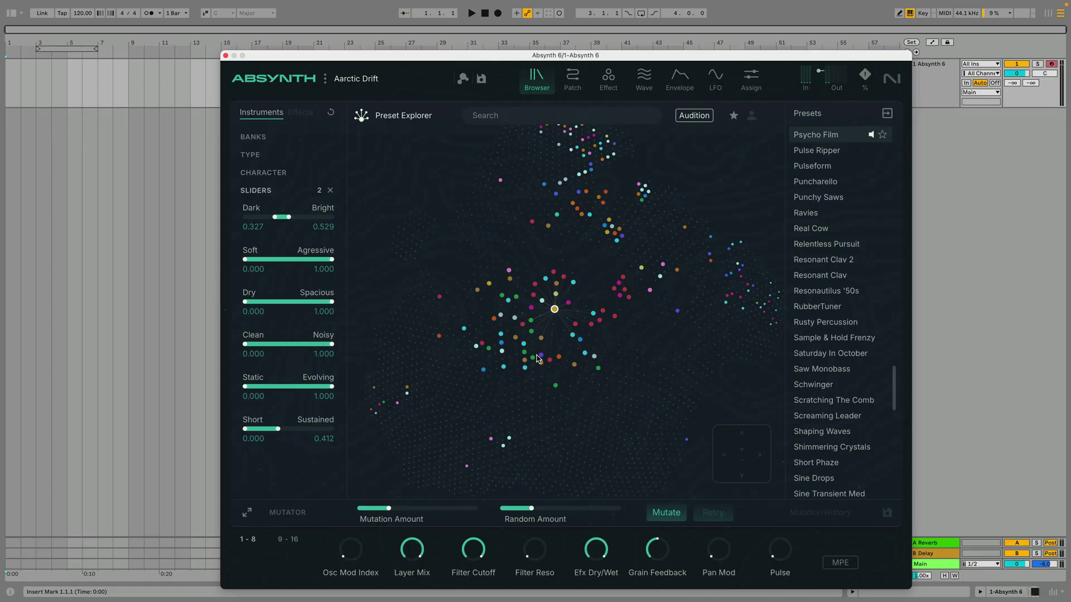
Reset the character sliders to full 0–1 ranges, then try the list view and user-presets filter.
{"action": "left_click", "coordinate": [332, 113]}
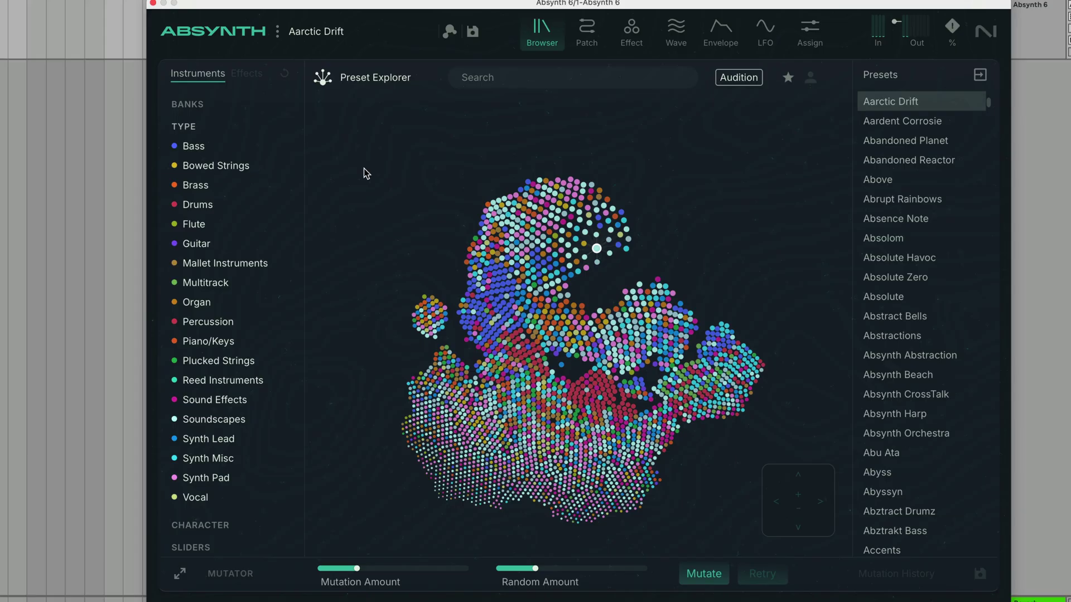
{"action": "left_click", "coordinate": [322, 78]}
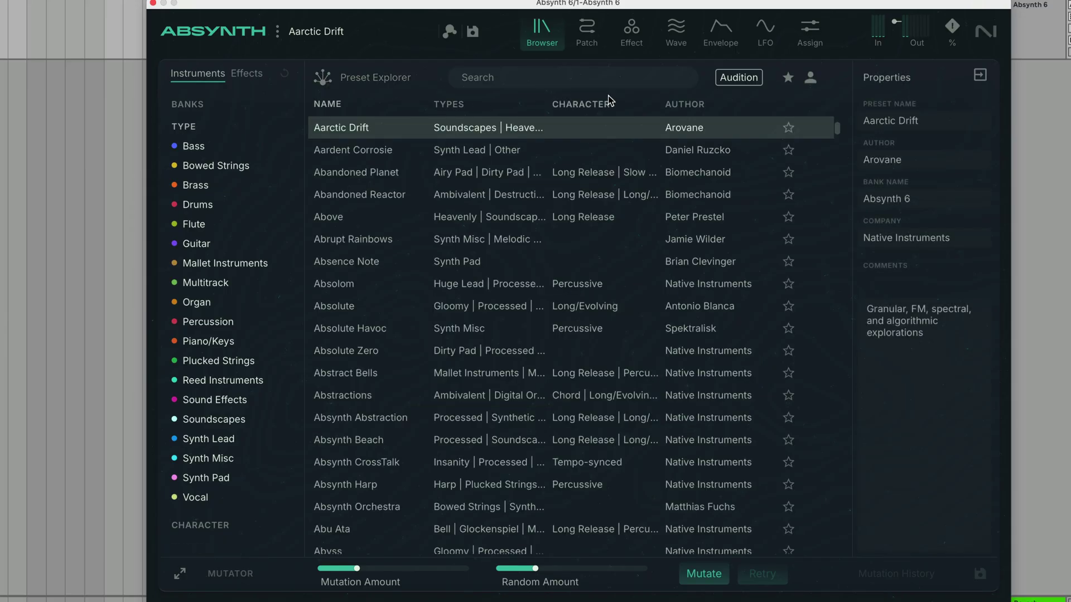
{"action": "left_click", "coordinate": [811, 77]}
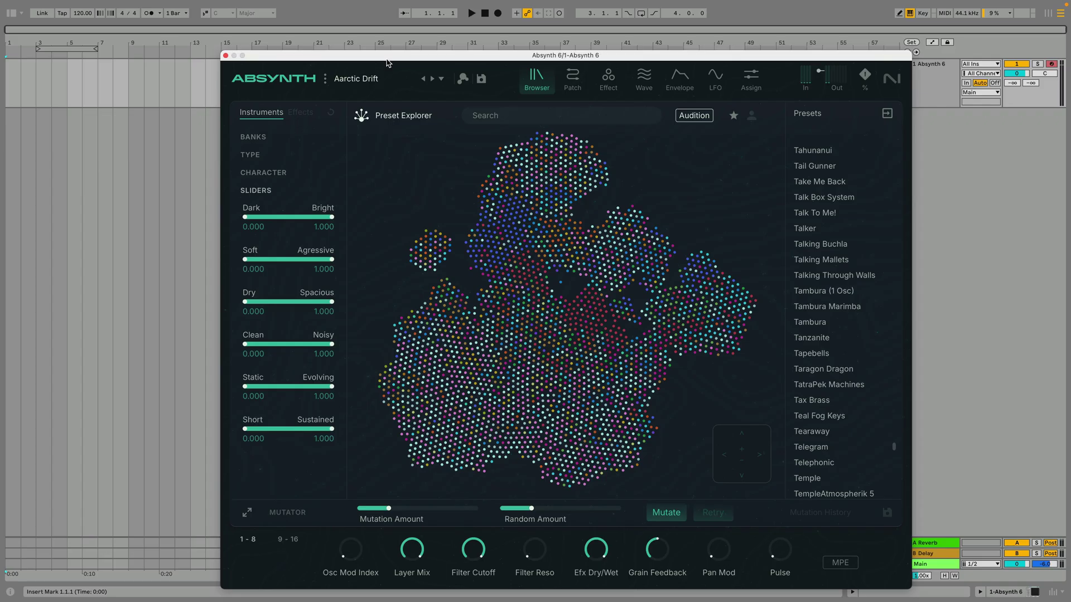
Filter presets by the Absynth 6 bank, then switch to the Absynth 4 bank.
{"action": "left_click", "coordinate": [260, 137]}
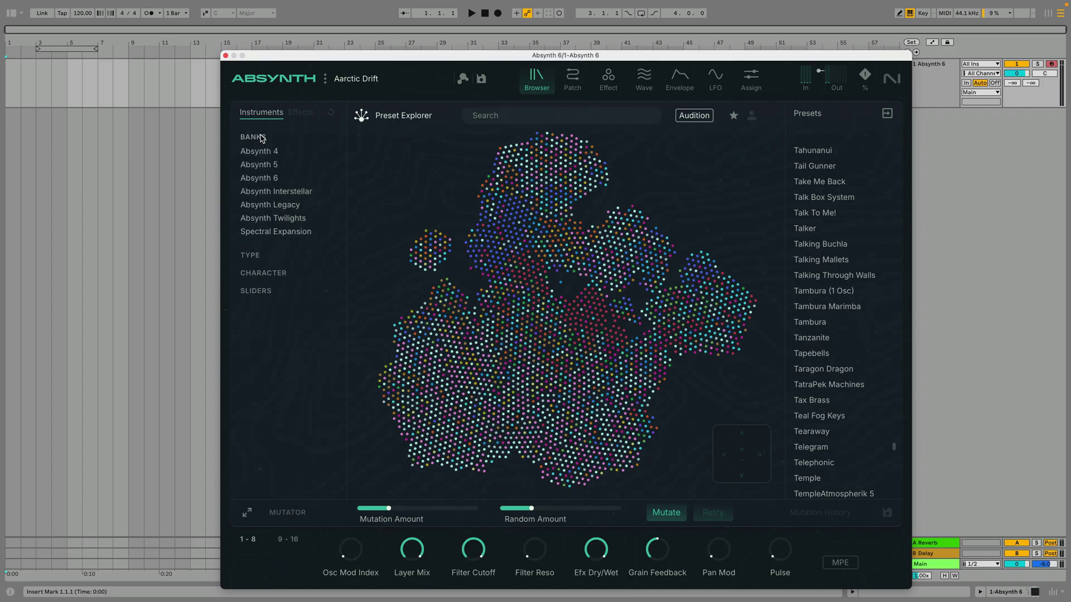
{"action": "left_click", "coordinate": [272, 178]}
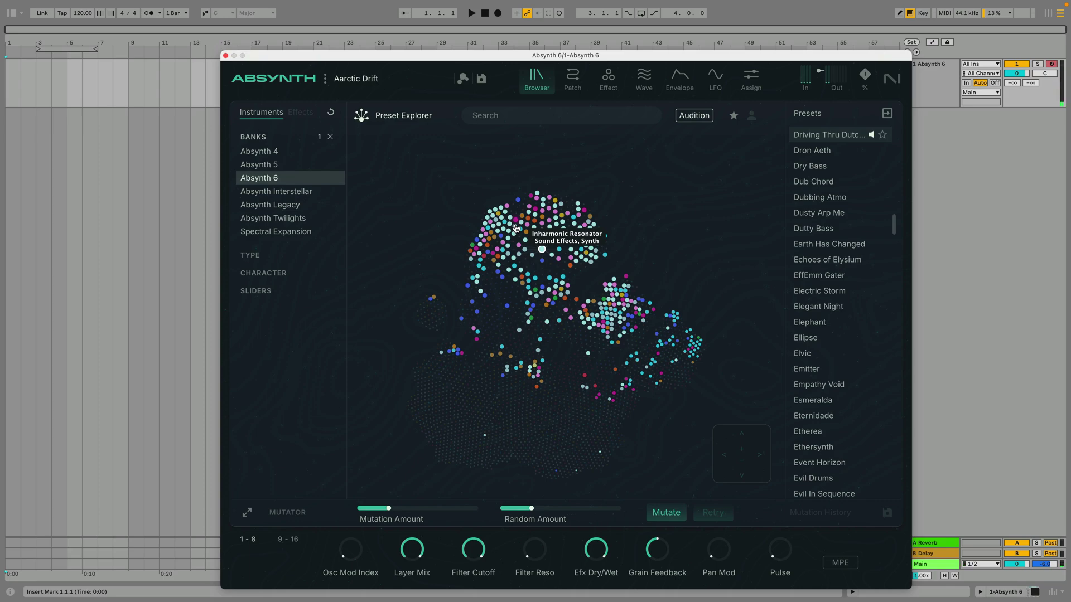
{"action": "left_click", "coordinate": [273, 152]}
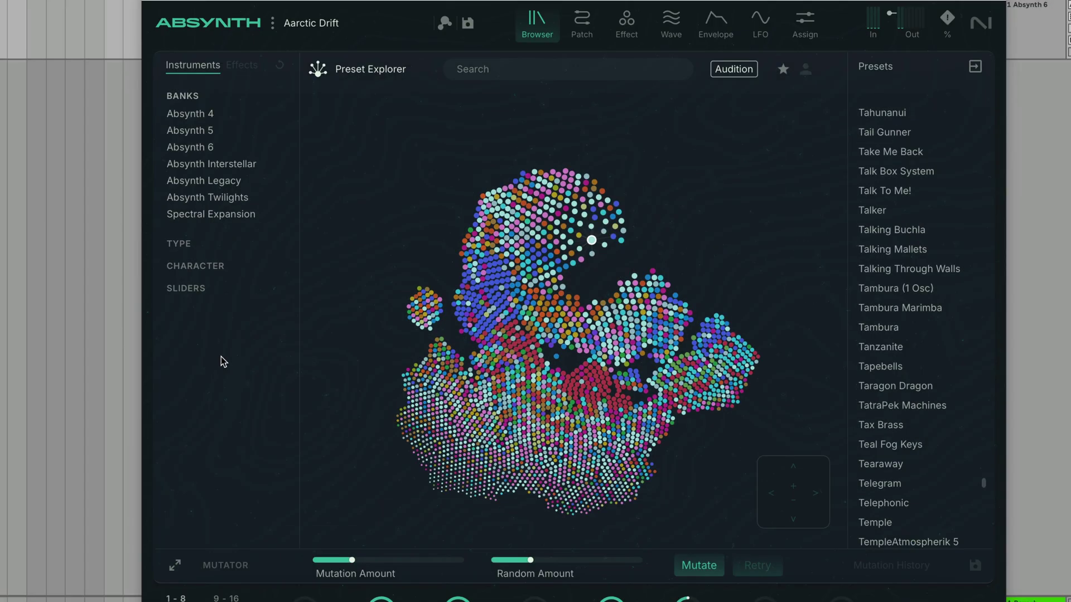
Filter the Type list to Synth Lead, adding the Huge Lead and Vox Lead subtypes.
{"action": "left_click", "coordinate": [187, 246]}
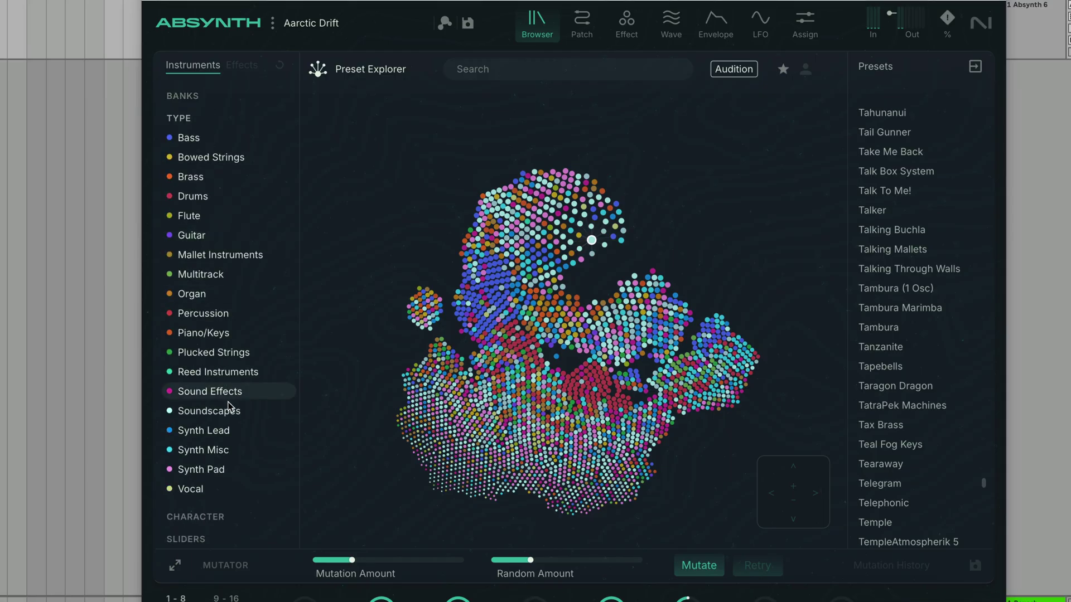
{"action": "left_click", "coordinate": [232, 430]}
{"action": "scroll", "coordinate": [232, 432], "scroll_direction": "down", "scroll_amount": 5}
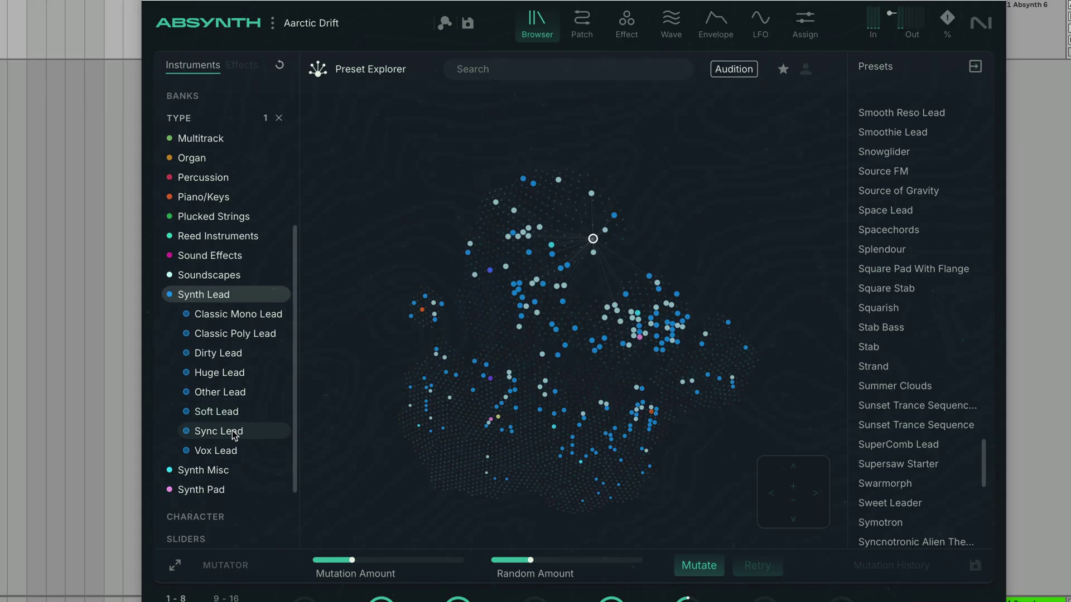
{"action": "left_click", "coordinate": [228, 373]}
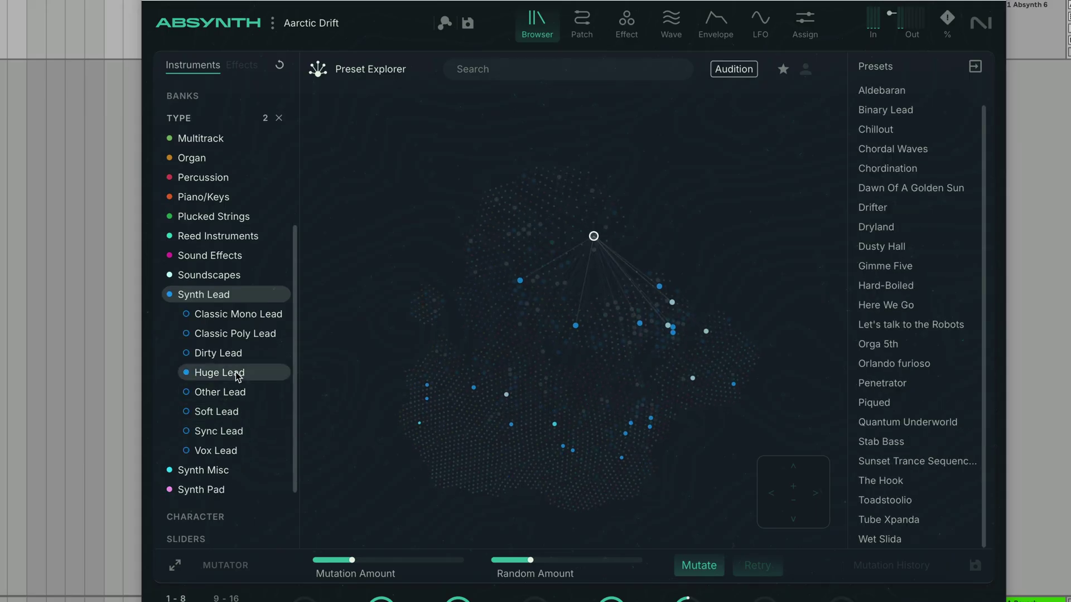
{"action": "left_click", "coordinate": [228, 452]}
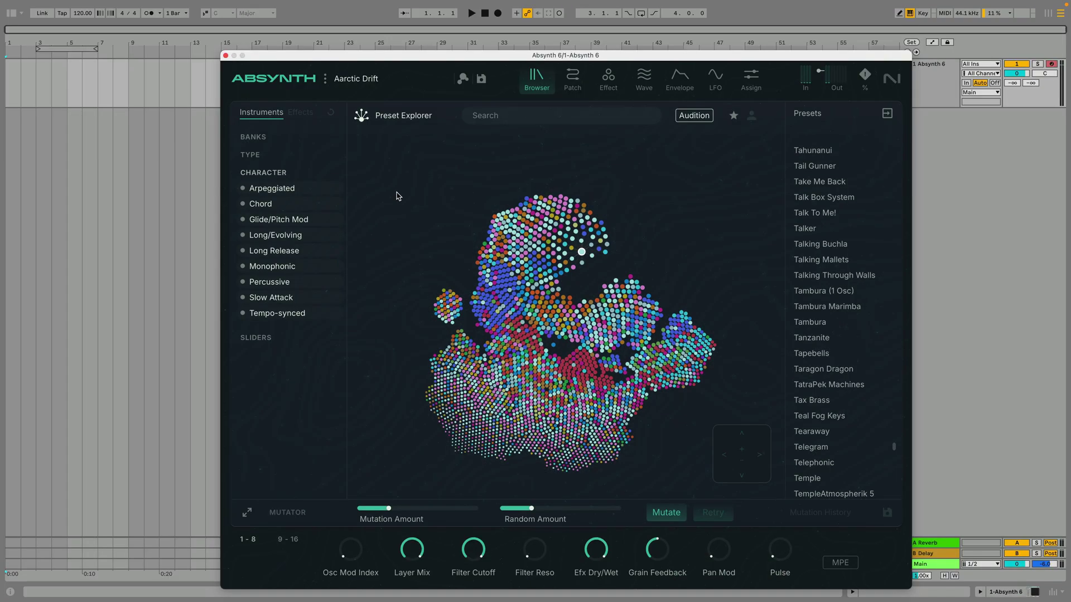
Filter presets to tempo-synced character and the Flute and Pan Pipe types.
{"action": "left_click", "coordinate": [295, 314]}
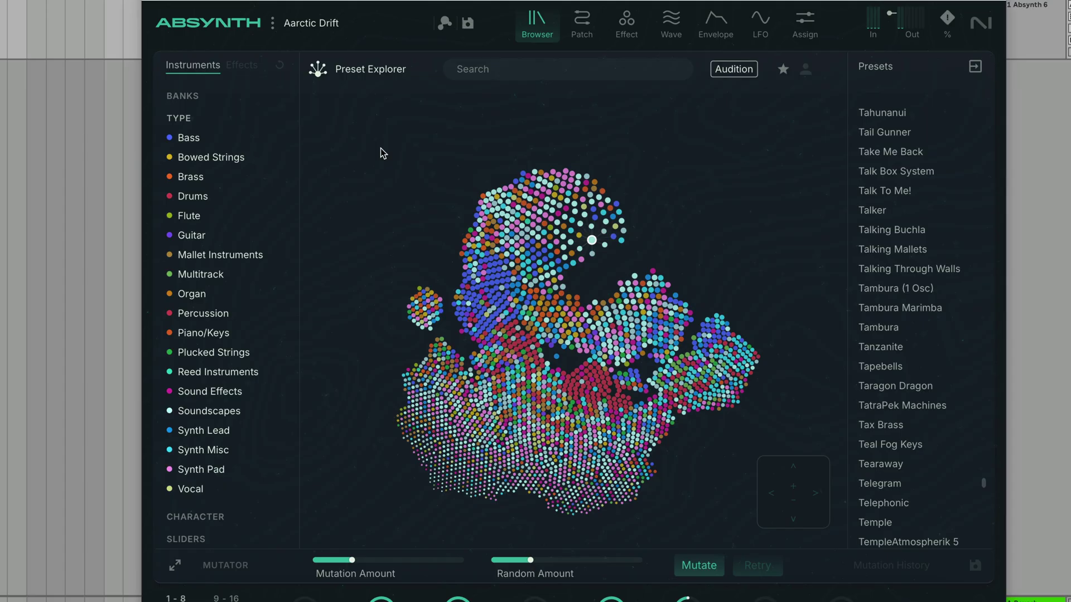
{"action": "left_click", "coordinate": [212, 217]}
{"action": "left_click", "coordinate": [214, 276]}
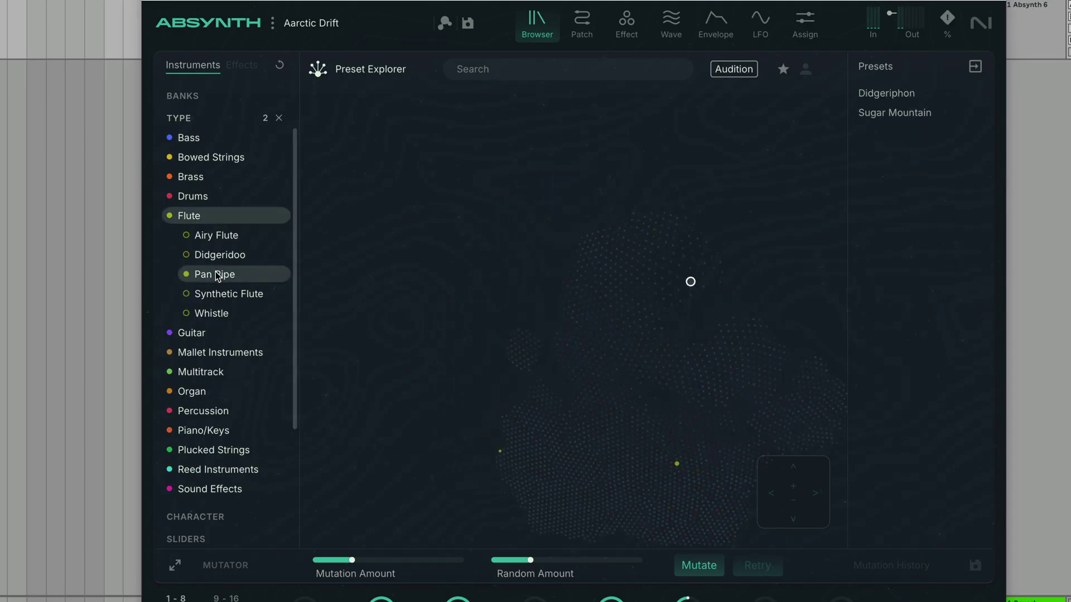
Add the Monophonic character filter and load Didgeri Rhythm.
{"action": "left_click", "coordinate": [193, 518]}
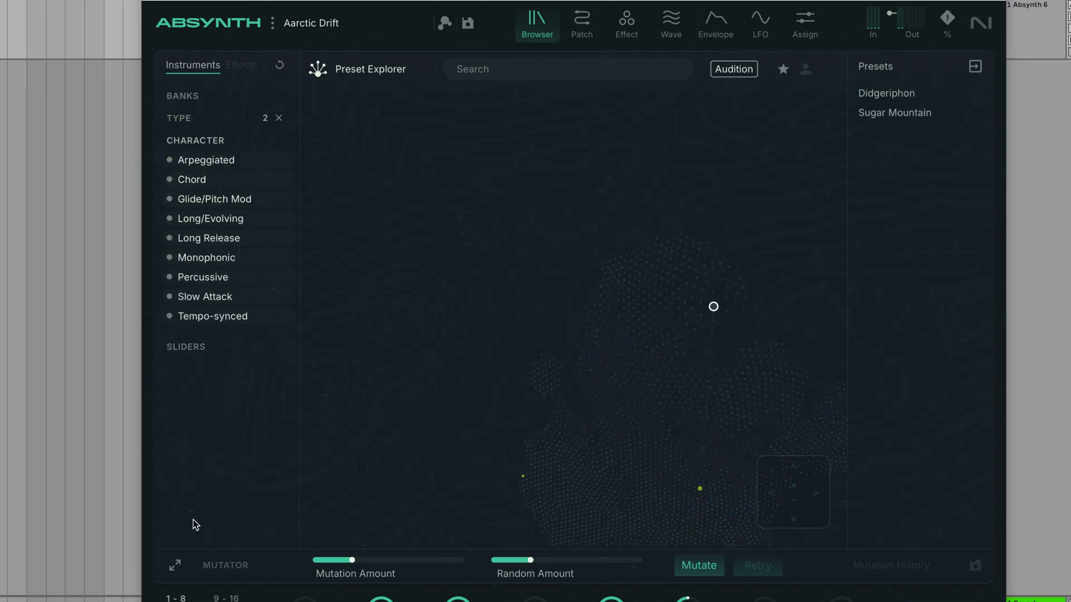
{"action": "left_click", "coordinate": [227, 260]}
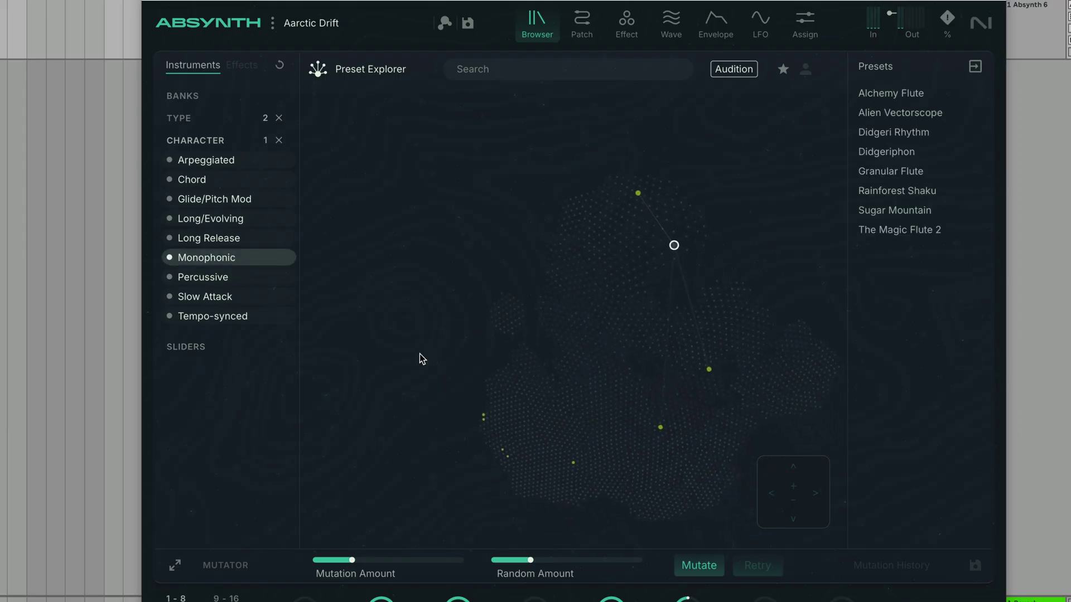
{"action": "left_click", "coordinate": [707, 363]}
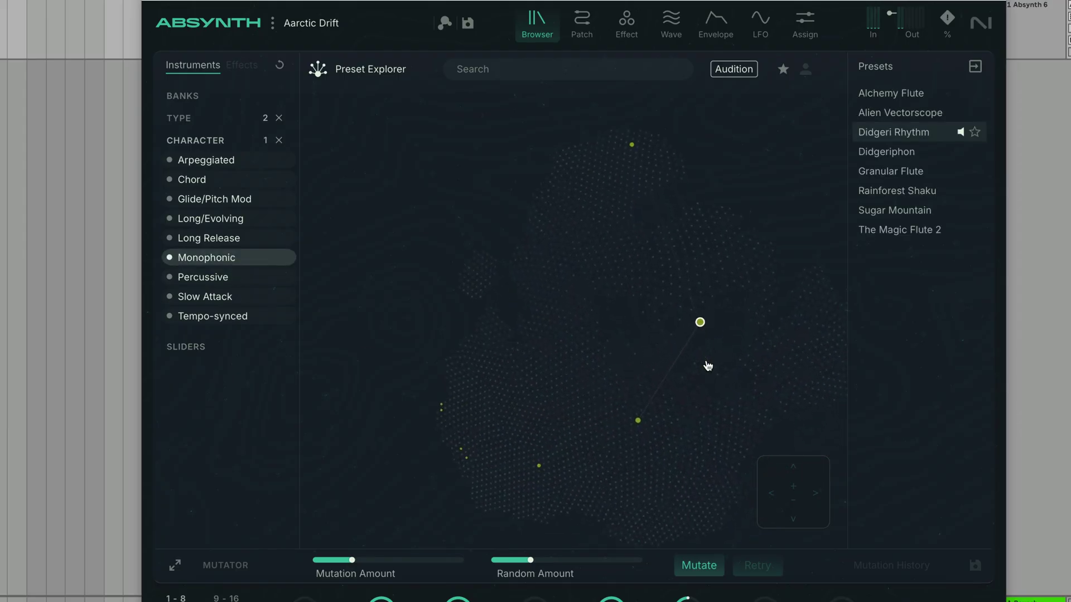
Load Sugar Mountain, star it as a favourite, and show only favourited presets.
{"action": "left_click", "coordinate": [636, 418]}
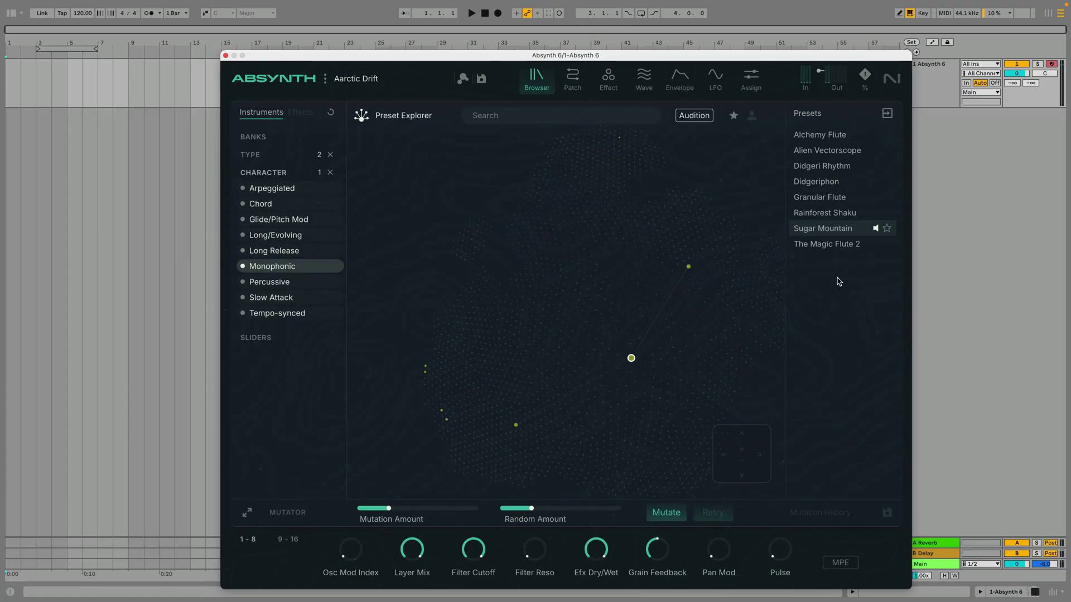
{"action": "left_click", "coordinate": [886, 228]}
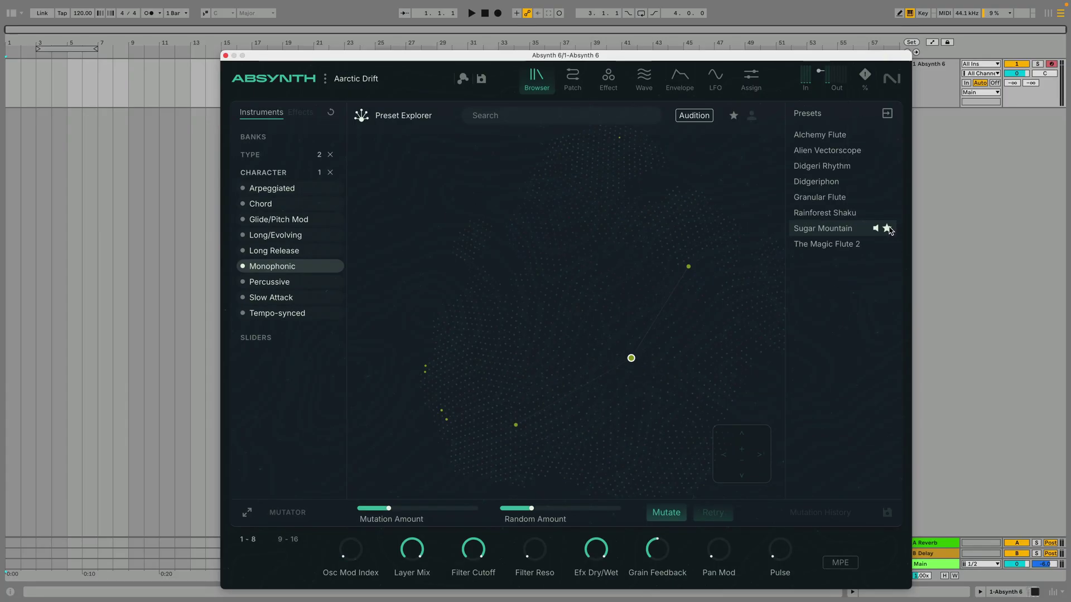
{"action": "left_click", "coordinate": [734, 117]}
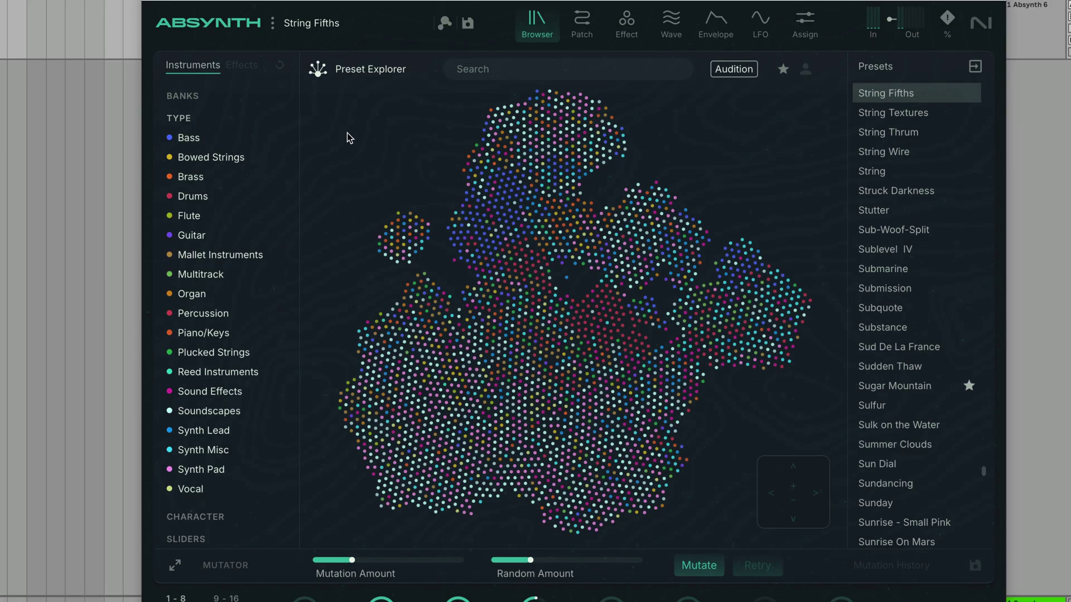
Expand the Sound Mutator, mutate String Fifths into M 1 through M 3, then retry the last one.
{"action": "left_click", "coordinate": [174, 565]}
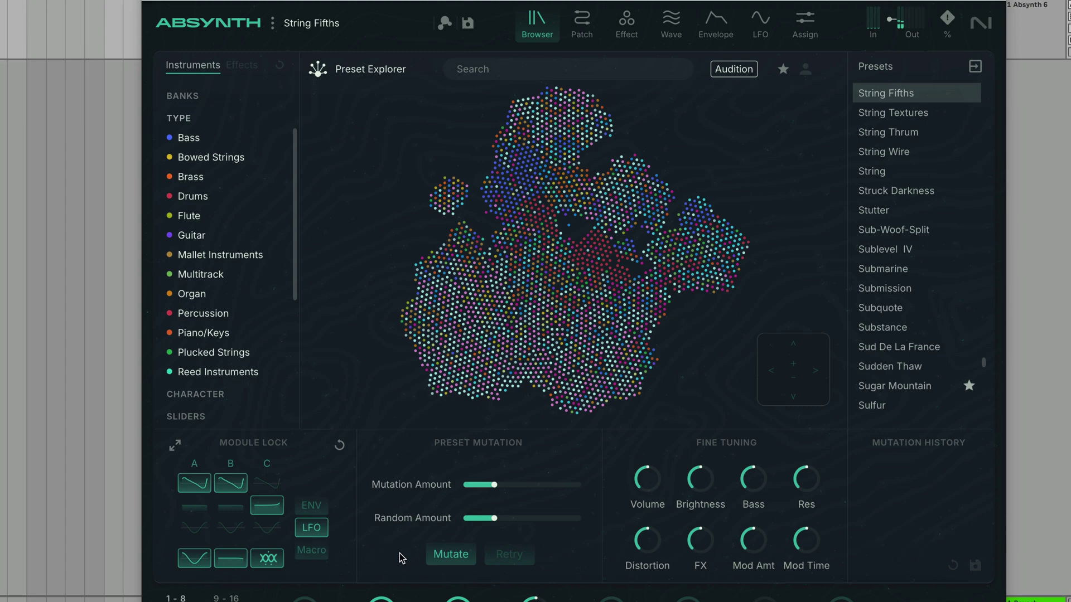
{"action": "left_click", "coordinate": [452, 557]}
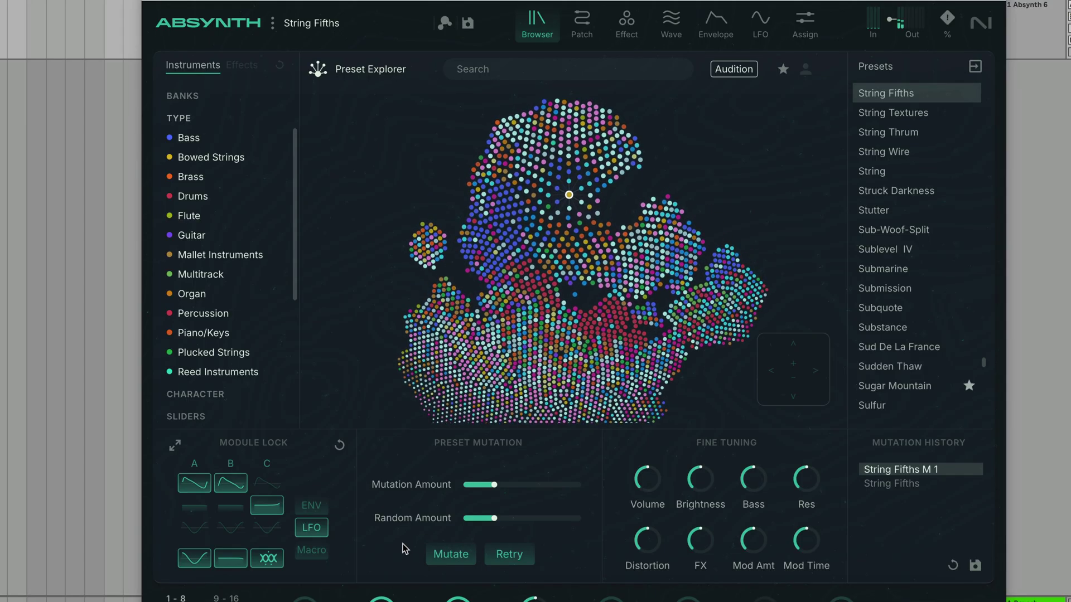
{"action": "left_click", "coordinate": [447, 555]}
{"action": "left_click", "coordinate": [452, 555]}
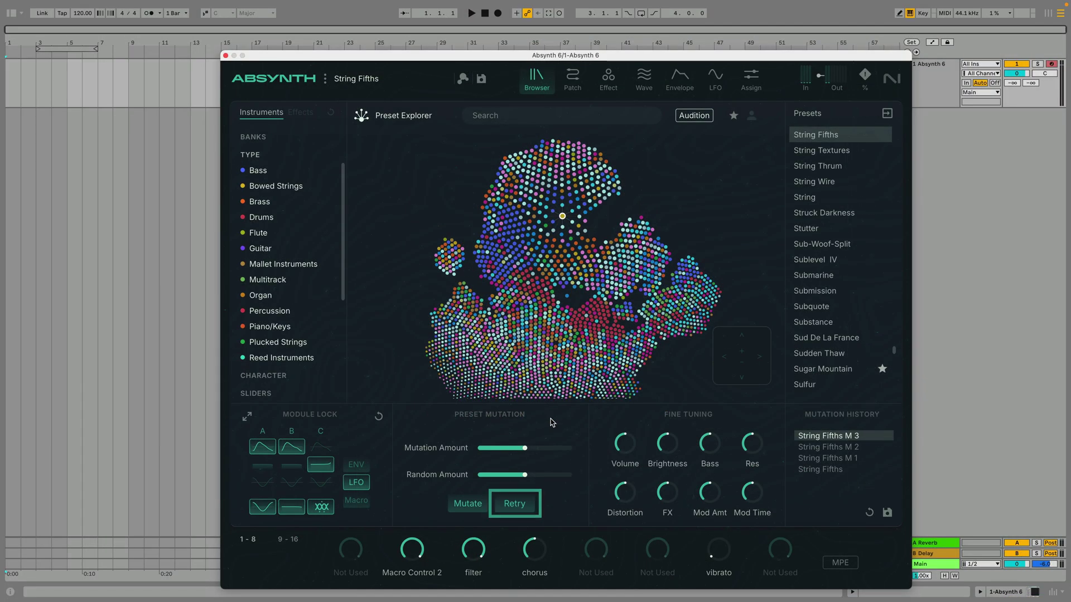
{"action": "left_click", "coordinate": [524, 503]}
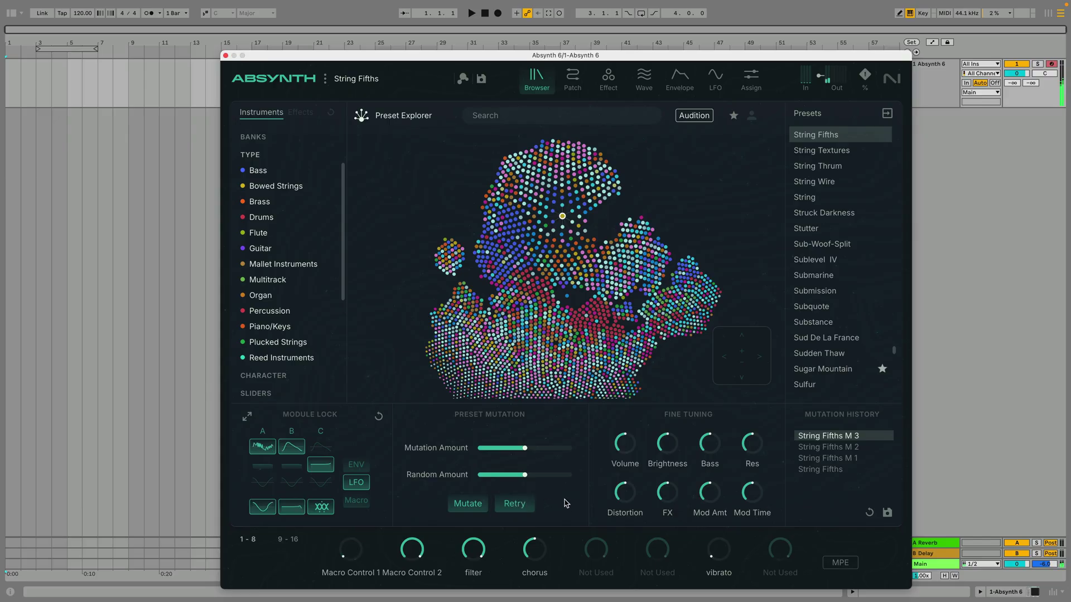
Lower Random Amount, raise Mutation Amount, and generate a new String Fifths variation.
{"action": "left_click_drag", "start_coordinate": [524, 475], "coordinate": [462, 479]}
{"action": "left_click_drag", "start_coordinate": [524, 448], "coordinate": [549, 449]}
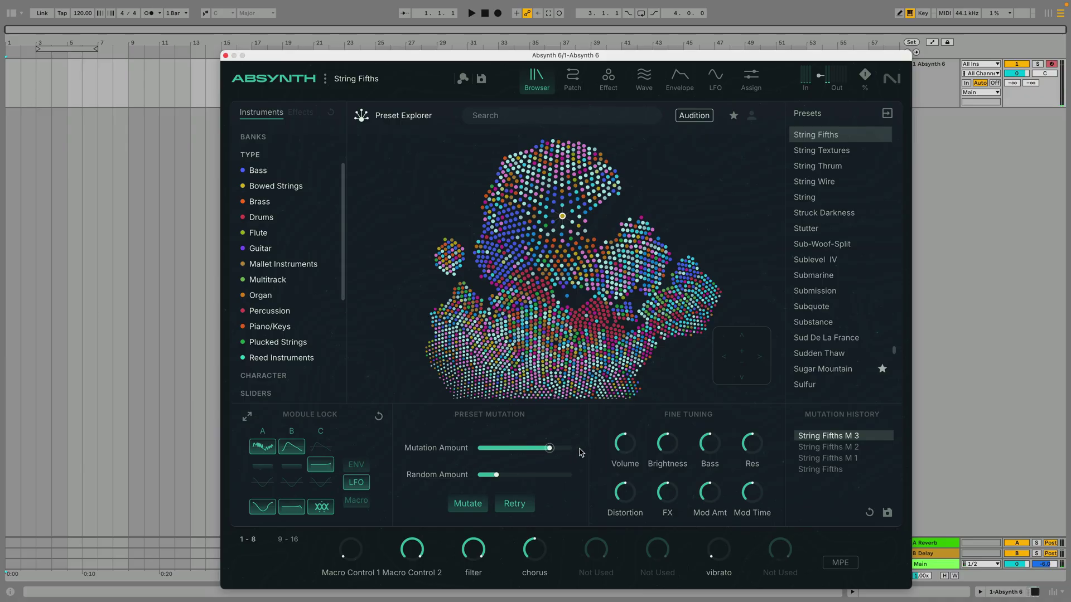
{"action": "left_click", "coordinate": [475, 504]}
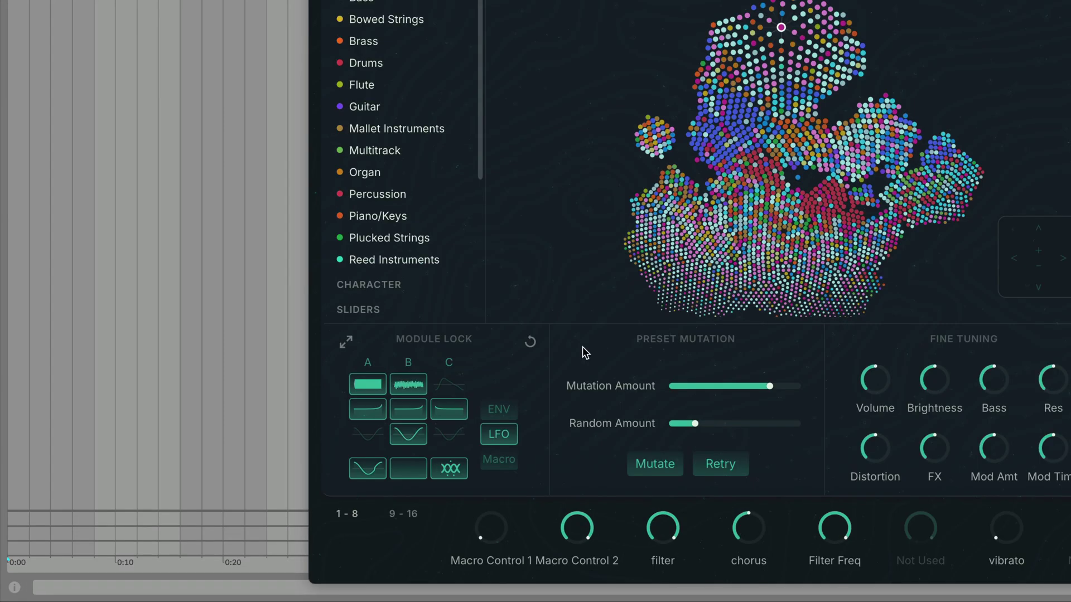
Unlock module A's oscillator, envelope and bottom module, plus the LFO, from mutation.
{"action": "left_click", "coordinate": [368, 384]}
{"action": "left_click", "coordinate": [367, 409]}
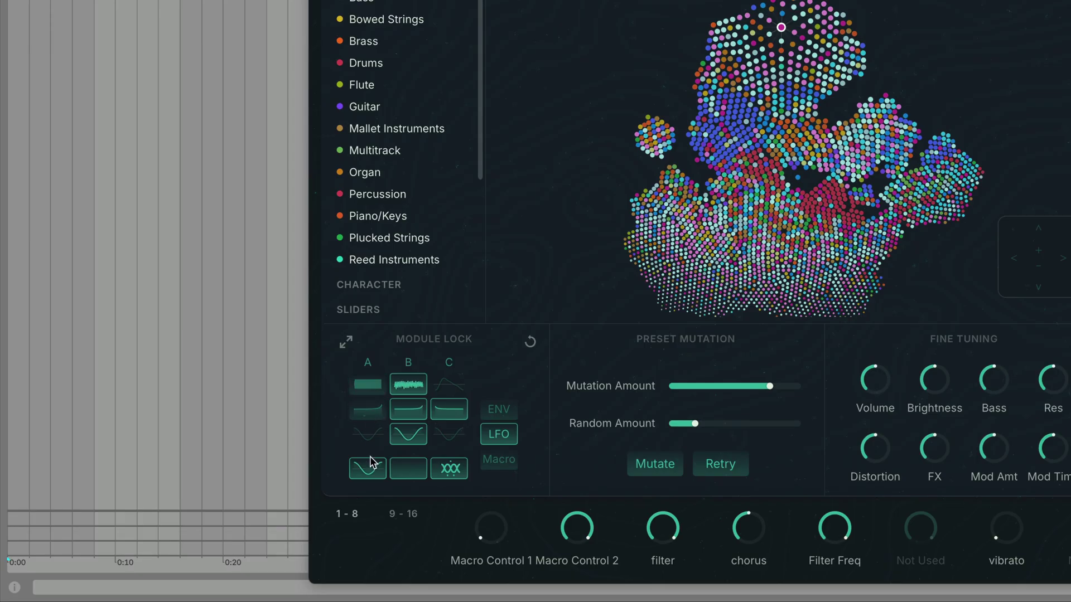
{"action": "left_click", "coordinate": [372, 462]}
{"action": "left_click", "coordinate": [501, 435]}
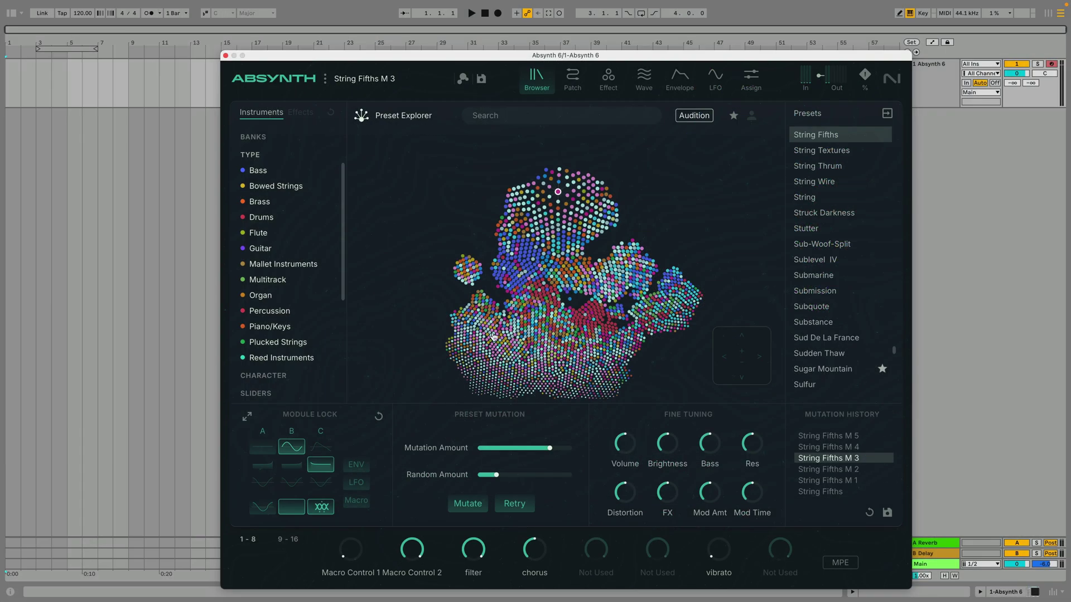
Raise Brightness and set Distortion to 57.1, then clear the String Fifths mutation history.
{"action": "mouse_move", "coordinate": [672, 448]}
{"action": "left_click_drag", "start_coordinate": [672, 448], "coordinate": [779, 467]}
{"action": "left_click_drag", "start_coordinate": [627, 498], "coordinate": [845, 281]}
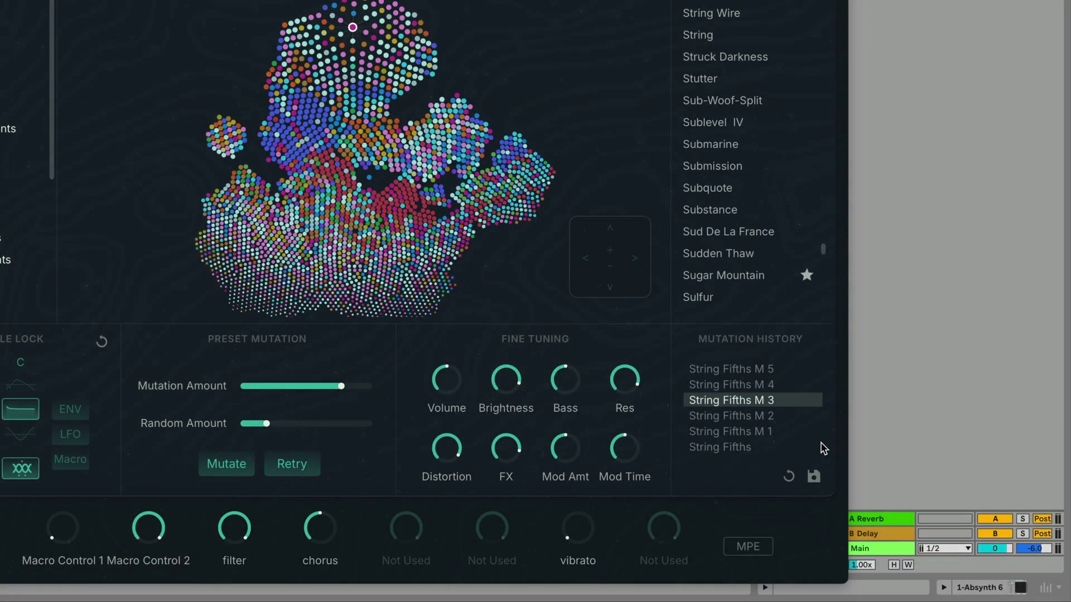
{"action": "left_click", "coordinate": [791, 475]}
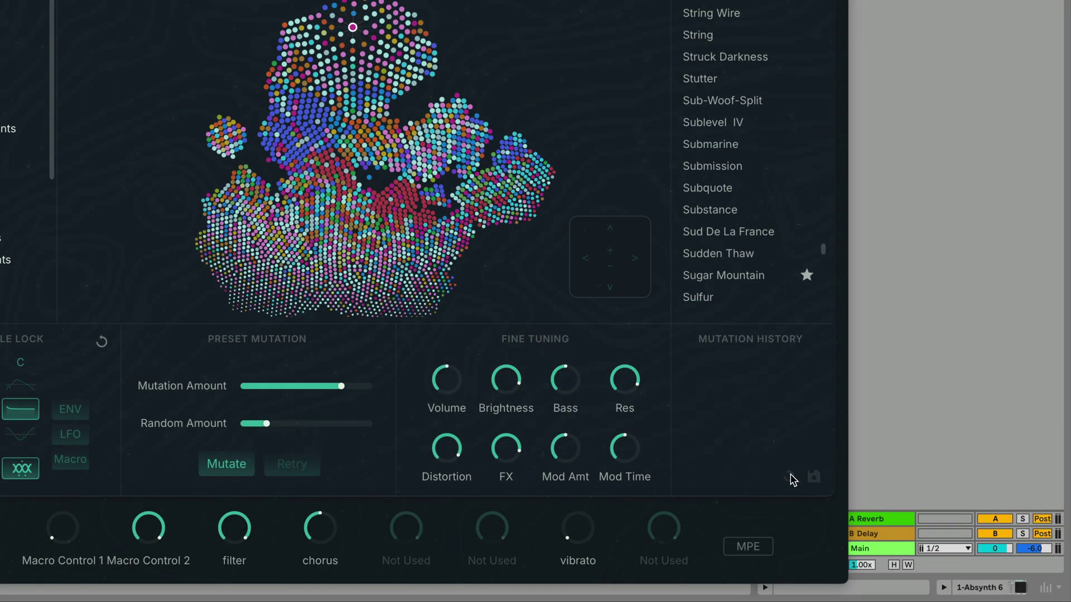